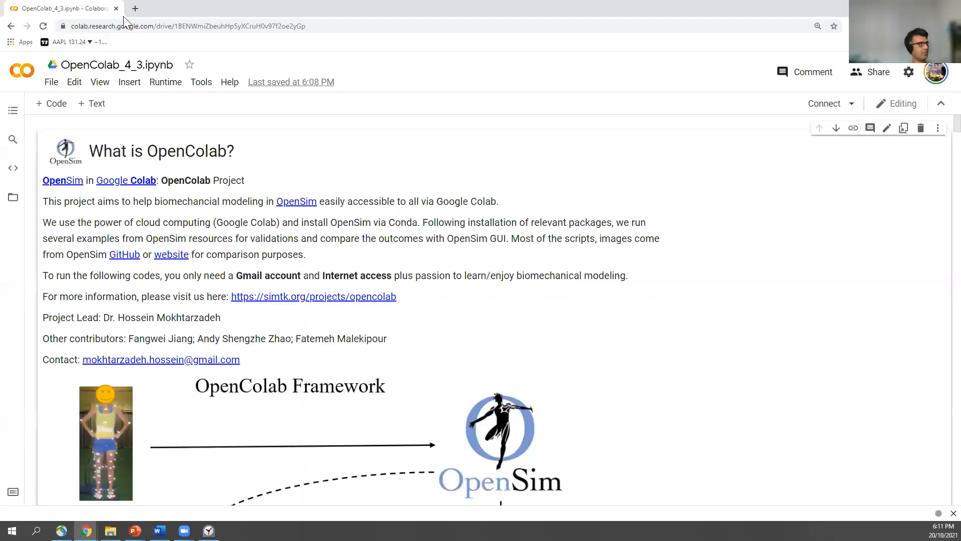
Step: Trim the address to colab.research.google.com and load the Colab home page
{"action": "left_click", "coordinate": [160, 26]}
{"action": "left_click_drag", "start_coordinate": [180, 25], "coordinate": [486, 21]}
{"action": "key", "text": "Delete"}
{"action": "key", "text": "Return"}
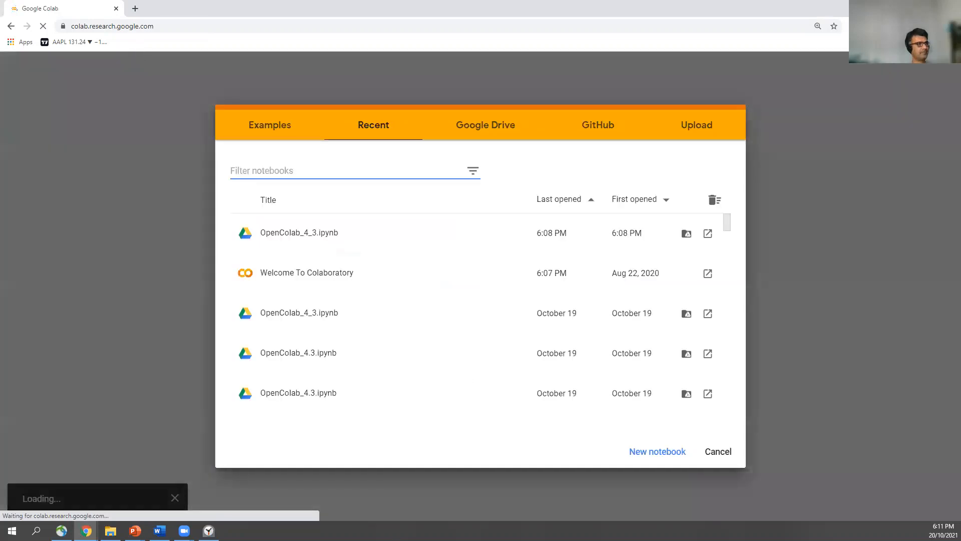
Step: Start the one-minute countdown in Alarms & Clock
{"action": "left_click", "coordinate": [209, 530]}
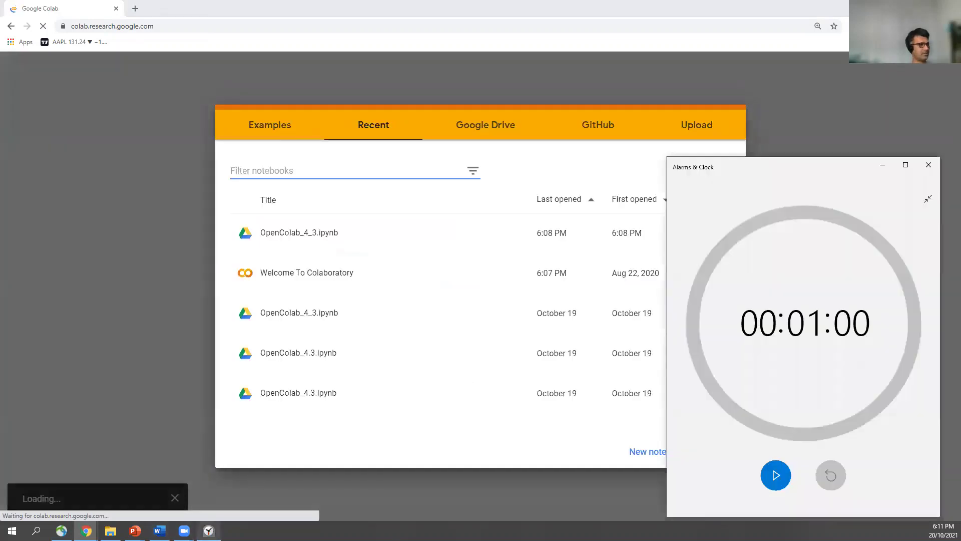
{"action": "left_click", "coordinate": [782, 477]}
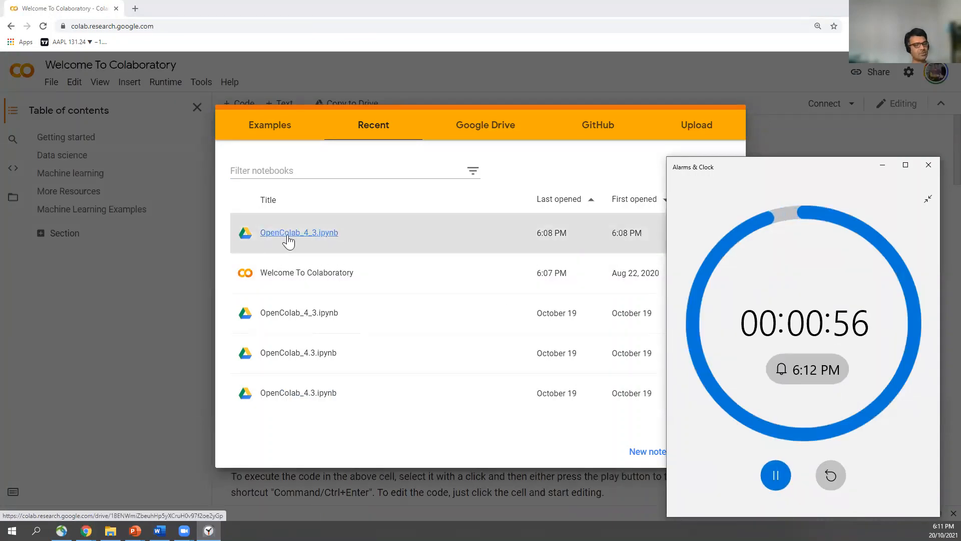
Step: Drop the OpenColab_4_3 .ipynb into the Upload area, then minimize the timer window
{"action": "left_click", "coordinate": [697, 126]}
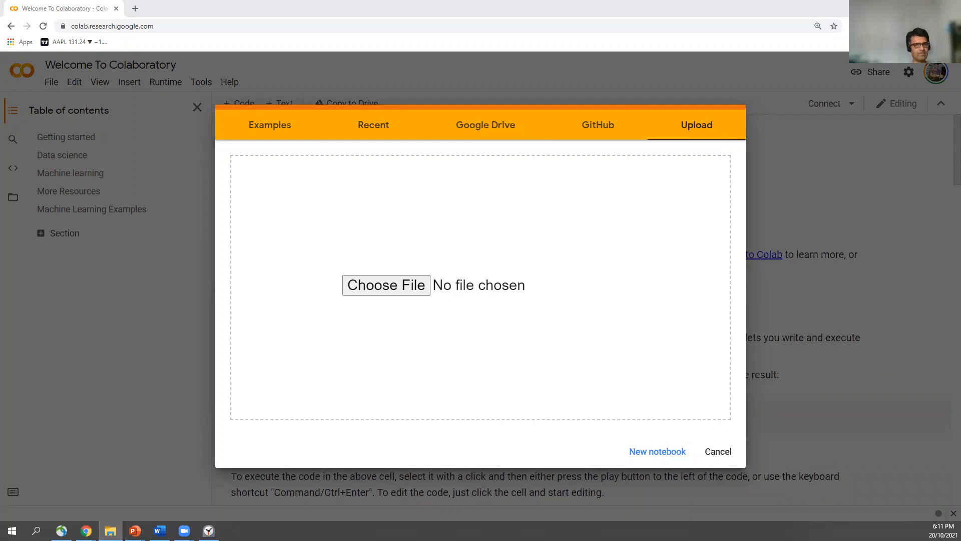
{"action": "left_click_drag", "start_coordinate": [883, 283], "coordinate": [558, 292]}
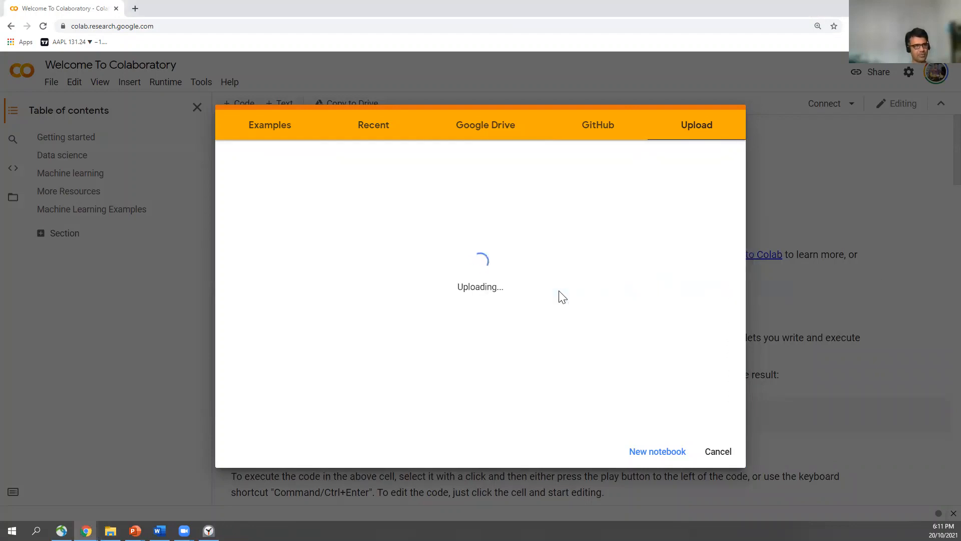
{"action": "key", "text": "alt+Tab"}
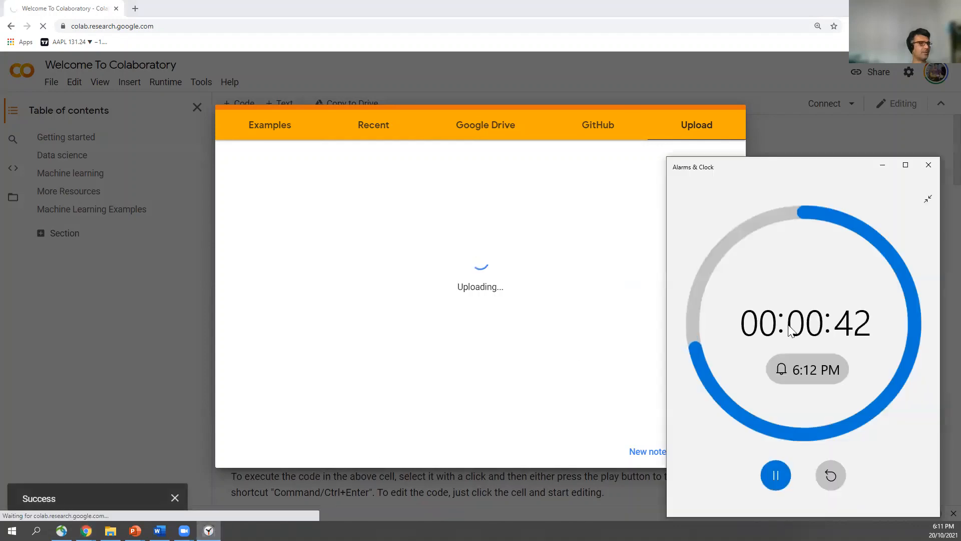
{"action": "left_click", "coordinate": [882, 165]}
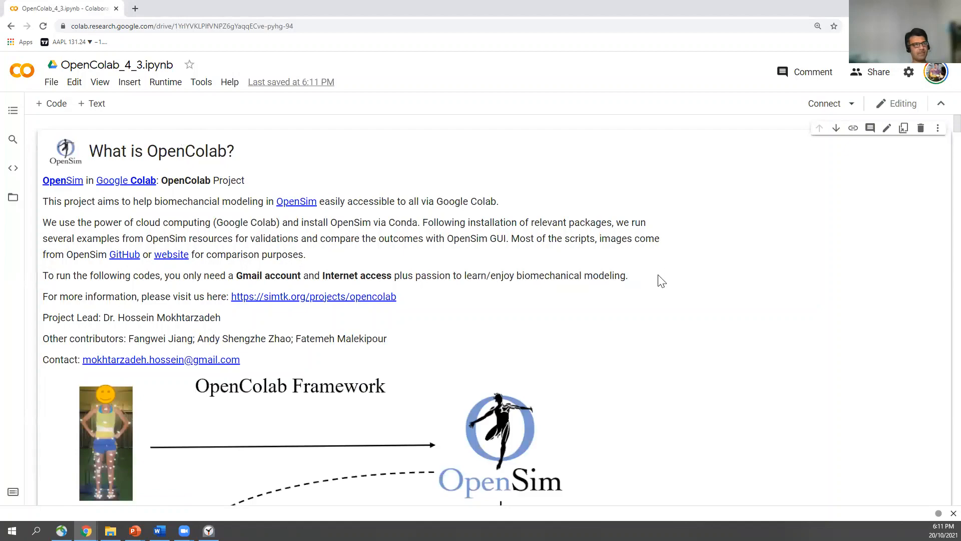
{"action": "scroll", "coordinate": [659, 279], "scroll_direction": "down", "scroll_amount": 2}
{"action": "scroll", "coordinate": [689, 283], "scroll_direction": "down", "scroll_amount": 2}
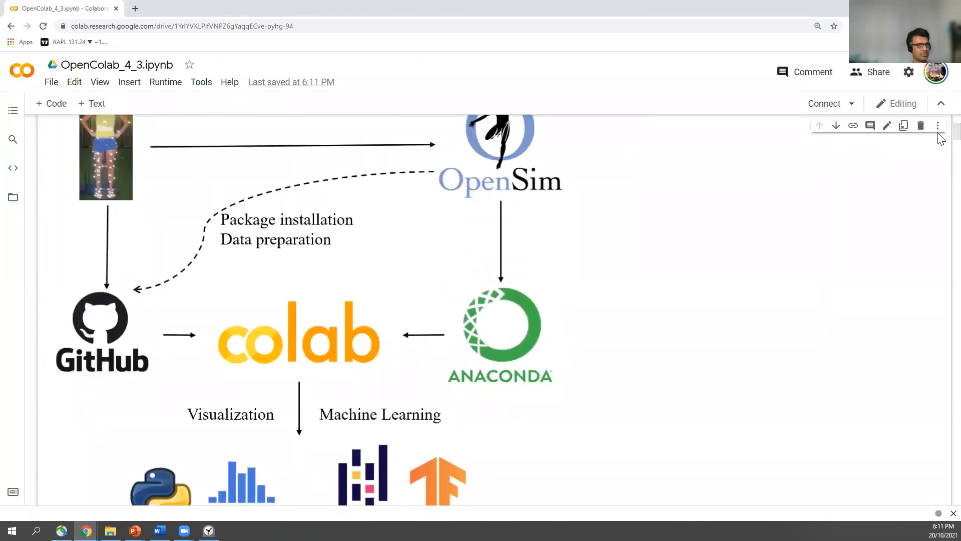
{"action": "scroll", "coordinate": [939, 150], "scroll_direction": "down", "scroll_amount": 10}
{"action": "scroll", "coordinate": [939, 181], "scroll_direction": "down", "scroll_amount": 10}
{"action": "scroll", "coordinate": [939, 211], "scroll_direction": "down", "scroll_amount": 10}
{"action": "scroll", "coordinate": [939, 226], "scroll_direction": "up", "scroll_amount": 15}
{"action": "scroll", "coordinate": [939, 240], "scroll_direction": "up", "scroll_amount": 5}
{"action": "scroll", "coordinate": [939, 240], "scroll_direction": "up", "scroll_amount": 10}
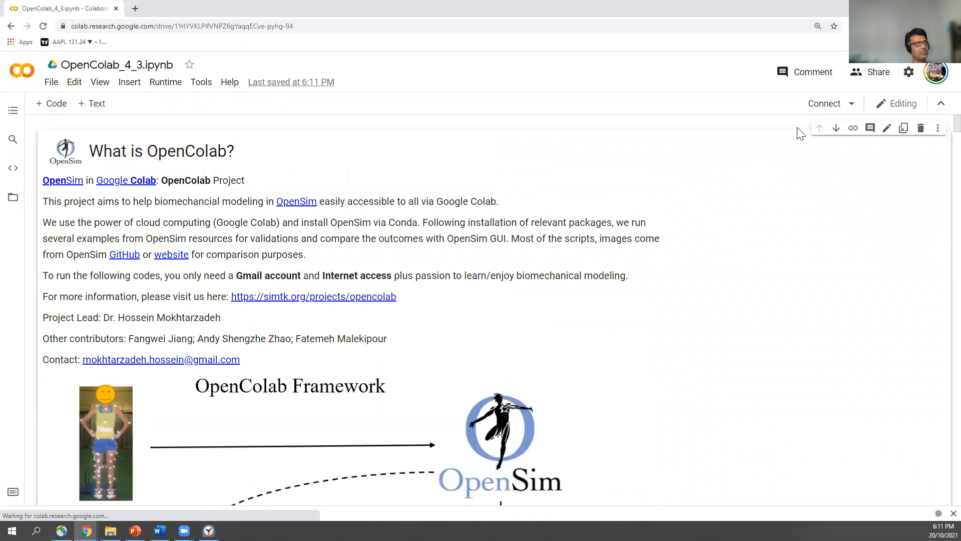
Step: Connect the notebook to a hosted runtime and check the remaining countdown time
{"action": "left_click", "coordinate": [826, 103]}
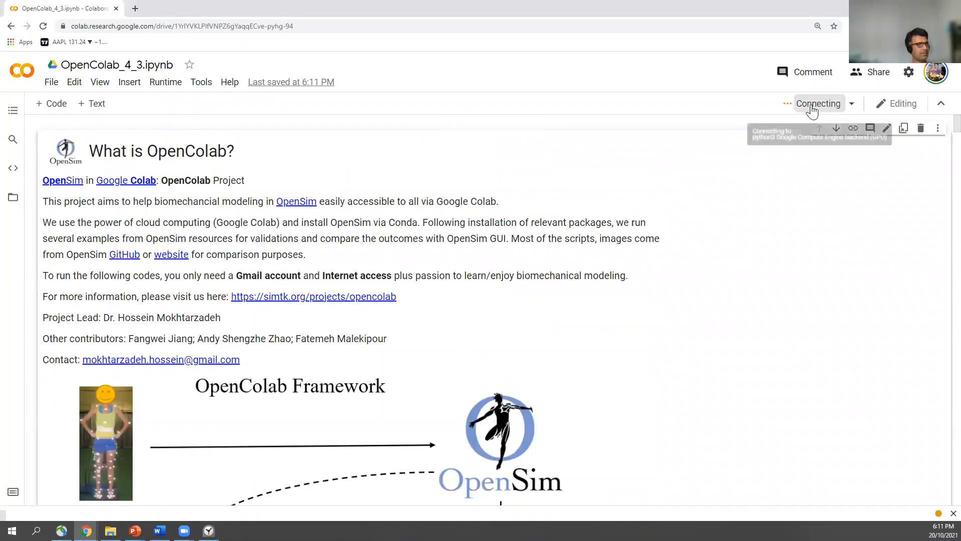
{"action": "left_click", "coordinate": [201, 85]}
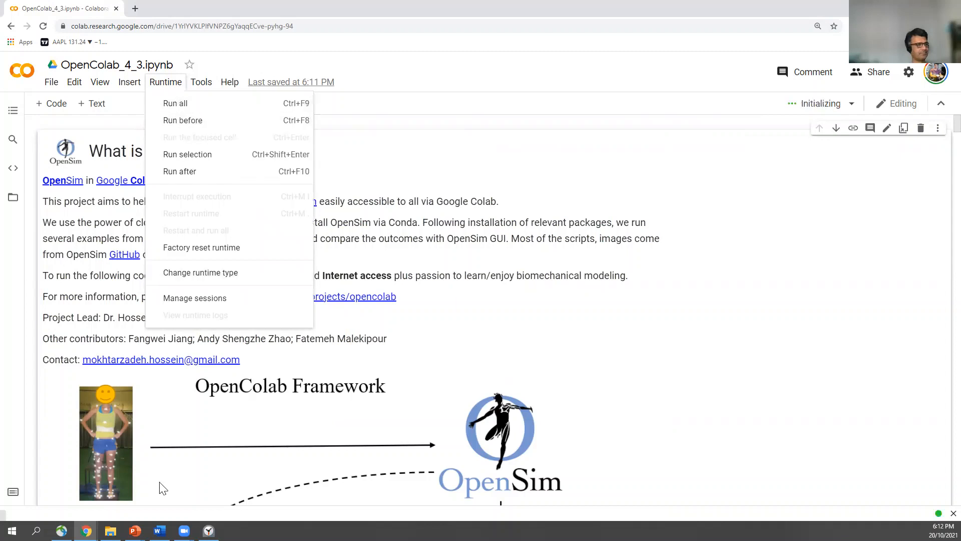
{"action": "left_click", "coordinate": [210, 530]}
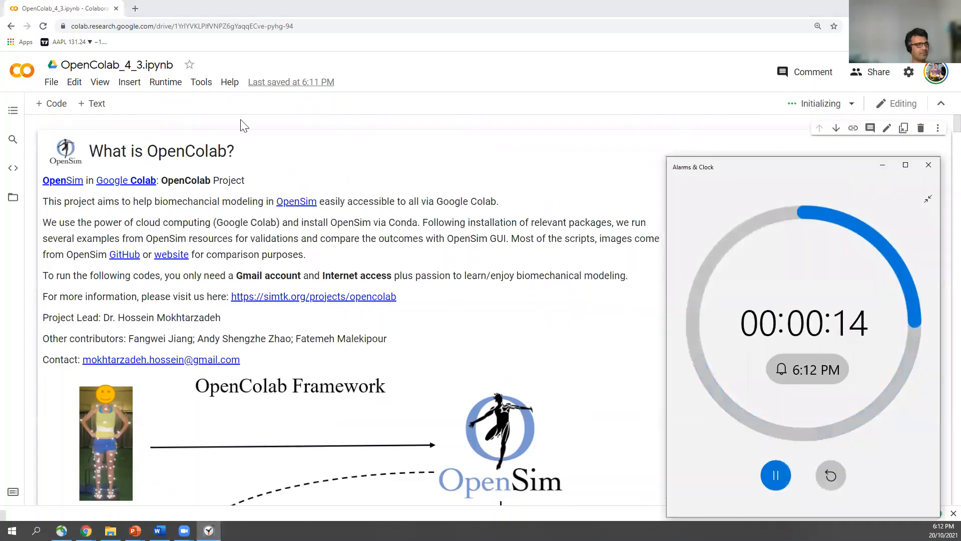
Step: Run all cells via Runtime > Run all and bring the timer to the front
{"action": "left_click", "coordinate": [175, 84]}
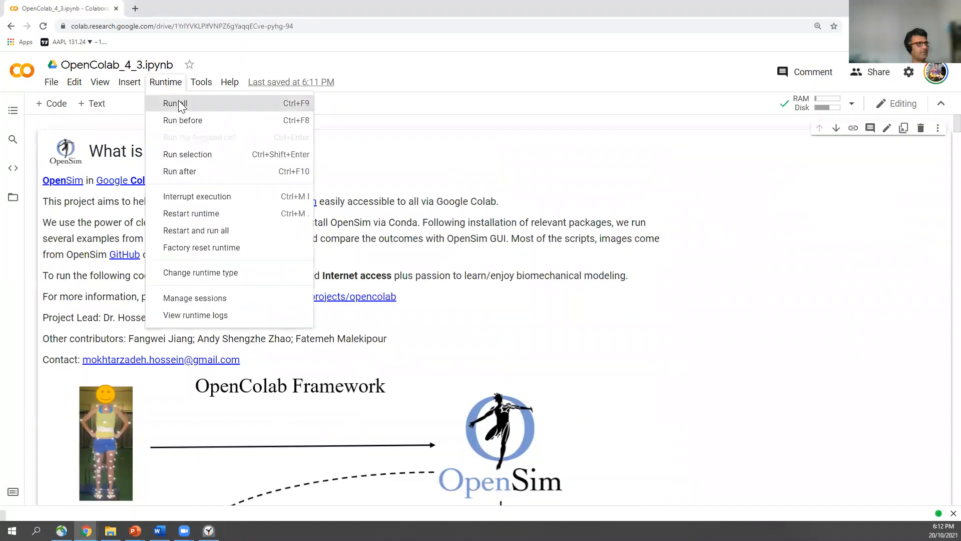
{"action": "left_click", "coordinate": [180, 103]}
{"action": "key", "text": "alt+Tab"}
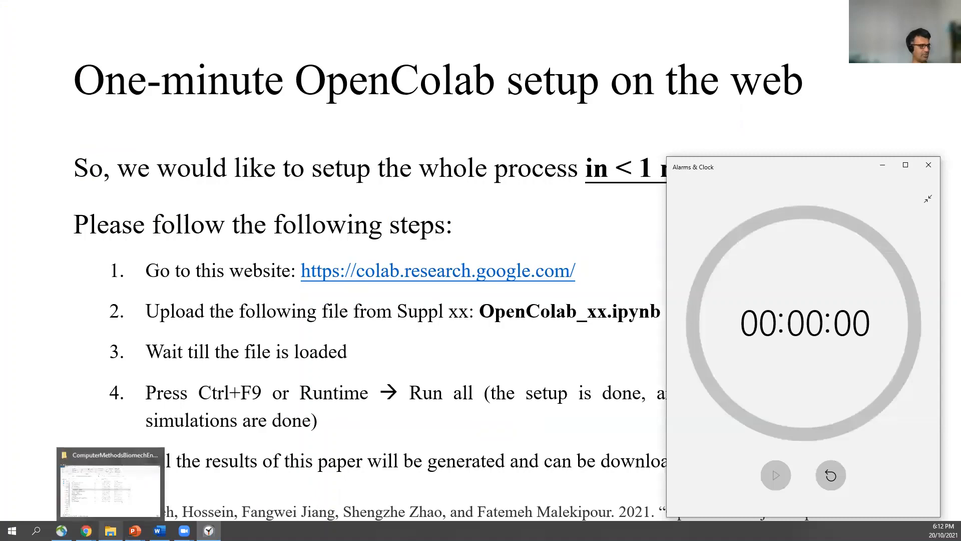
Step: Show the Table of contents and jump through the Brief Introduction and video sections
{"action": "mouse_move", "coordinate": [85, 531]}
{"action": "left_click", "coordinate": [166, 499]}
{"action": "scroll", "coordinate": [76, 316], "scroll_direction": "down", "scroll_amount": 3}
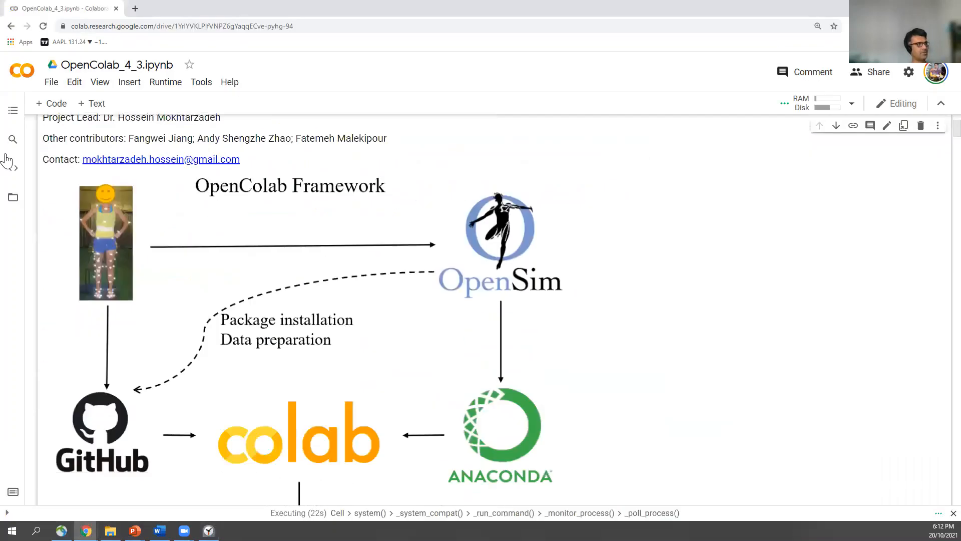
{"action": "left_click", "coordinate": [13, 110]}
{"action": "left_click", "coordinate": [67, 140]}
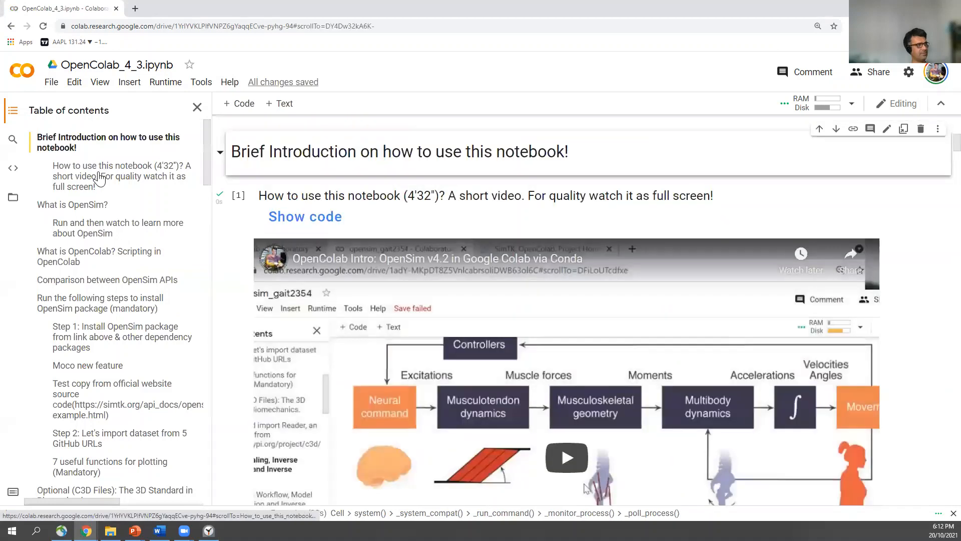
{"action": "left_click", "coordinate": [96, 177]}
{"action": "left_click", "coordinate": [87, 224]}
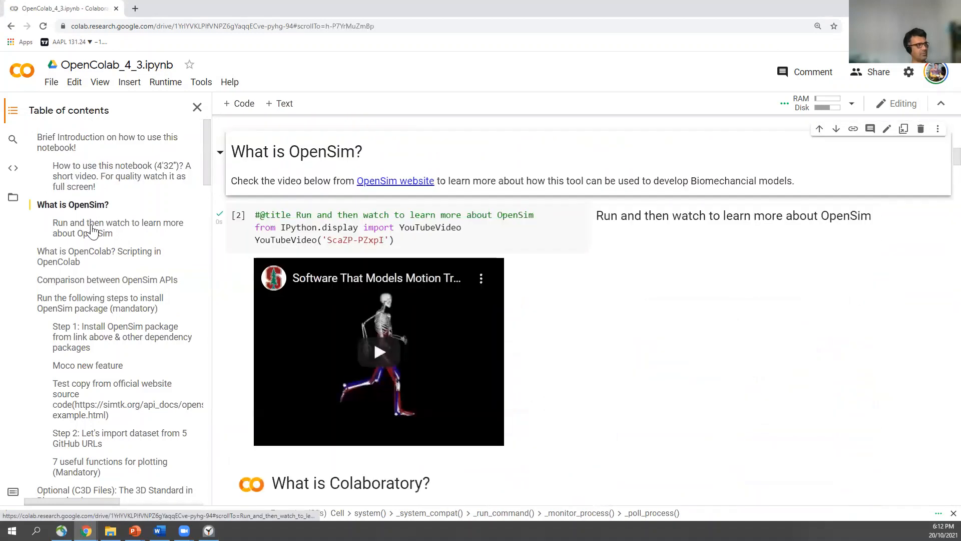
Step: Follow the OpenColab and API comparison sections down to the Step 1 Install OpenSim cell
{"action": "left_click", "coordinate": [89, 256]}
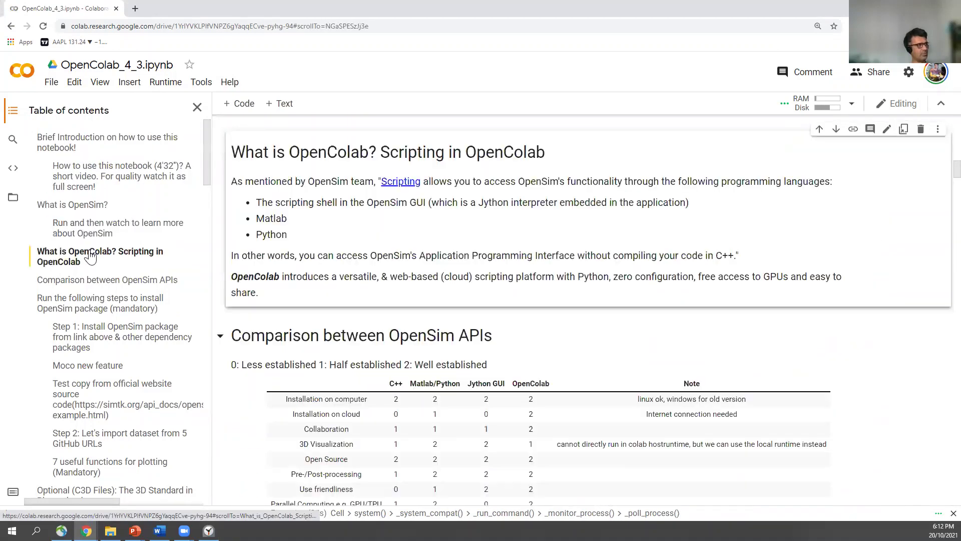
{"action": "left_click", "coordinate": [88, 282]}
{"action": "left_click", "coordinate": [97, 336]}
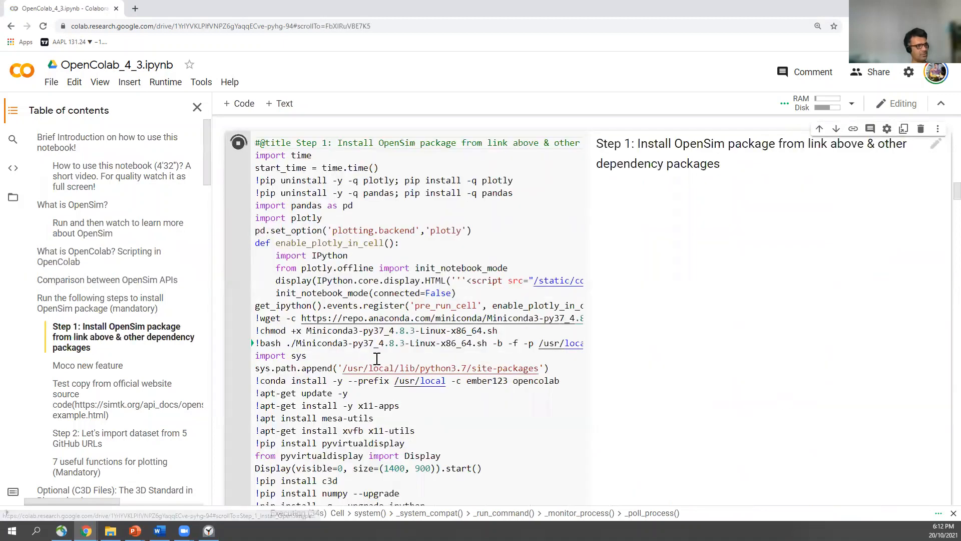
{"action": "scroll", "coordinate": [626, 125], "scroll_direction": "down", "scroll_amount": 2}
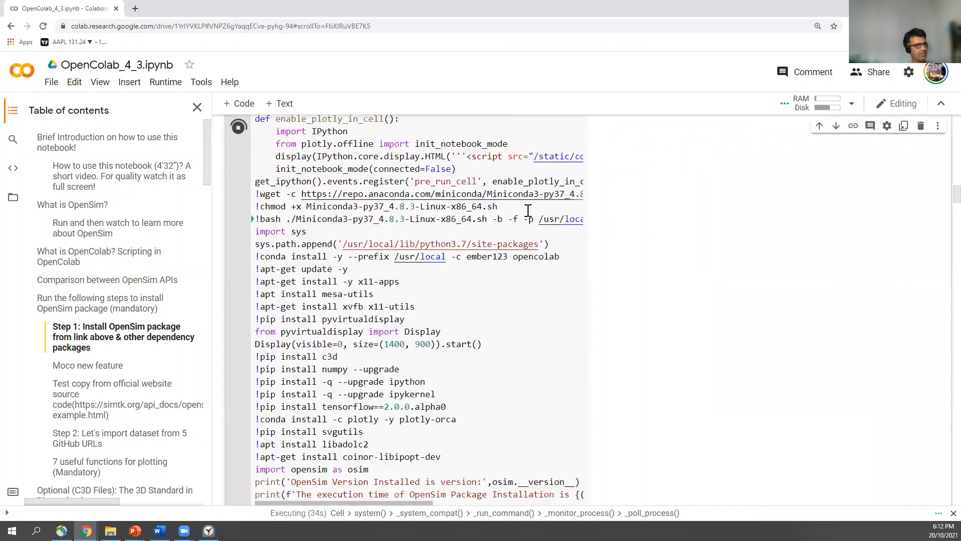
{"action": "scroll", "coordinate": [391, 293], "scroll_direction": "up", "scroll_amount": 3}
{"action": "scroll", "coordinate": [391, 292], "scroll_direction": "down", "scroll_amount": 3}
{"action": "scroll", "coordinate": [395, 270], "scroll_direction": "down", "scroll_amount": 1}
{"action": "scroll", "coordinate": [399, 240], "scroll_direction": "down", "scroll_amount": 3}
{"action": "scroll", "coordinate": [402, 213], "scroll_direction": "down", "scroll_amount": 1}
{"action": "scroll", "coordinate": [393, 273], "scroll_direction": "down", "scroll_amount": 3}
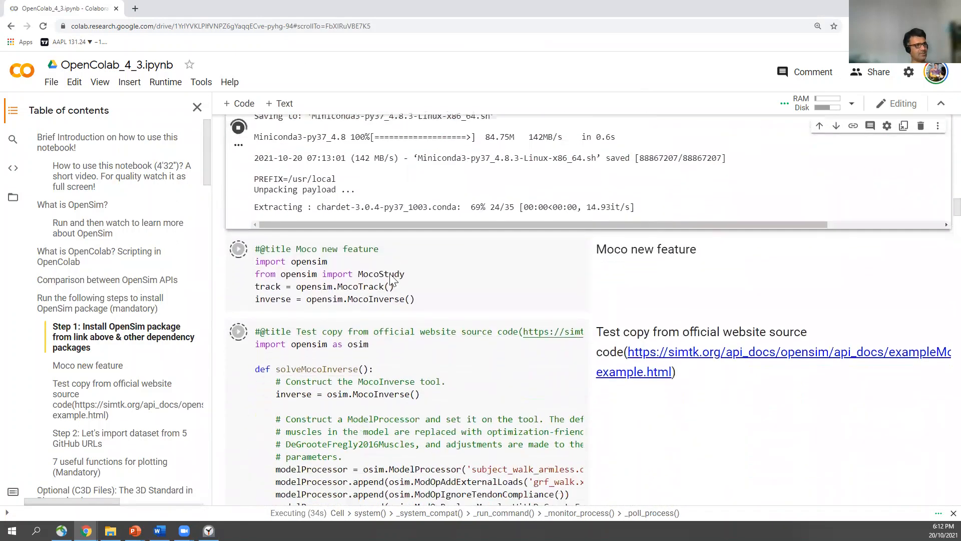
{"action": "scroll", "coordinate": [326, 214], "scroll_direction": "down", "scroll_amount": 1}
{"action": "scroll", "coordinate": [340, 218], "scroll_direction": "down", "scroll_amount": 2}
{"action": "scroll", "coordinate": [340, 218], "scroll_direction": "down", "scroll_amount": 3}
{"action": "scroll", "coordinate": [342, 217], "scroll_direction": "down", "scroll_amount": 3}
{"action": "scroll", "coordinate": [343, 216], "scroll_direction": "down", "scroll_amount": 3}
{"action": "scroll", "coordinate": [346, 221], "scroll_direction": "down", "scroll_amount": 5}
{"action": "scroll", "coordinate": [347, 228], "scroll_direction": "up", "scroll_amount": 2}
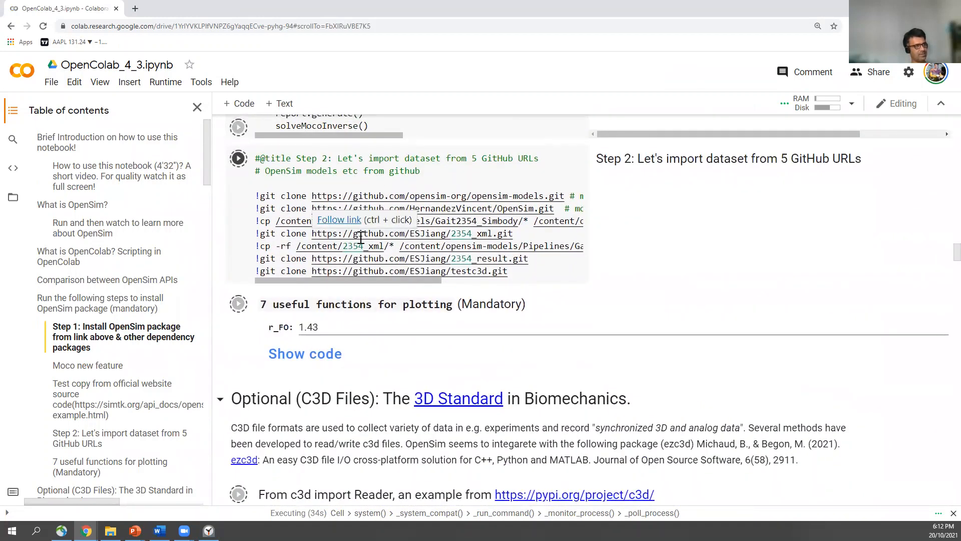
{"action": "scroll", "coordinate": [330, 248], "scroll_direction": "down", "scroll_amount": 2}
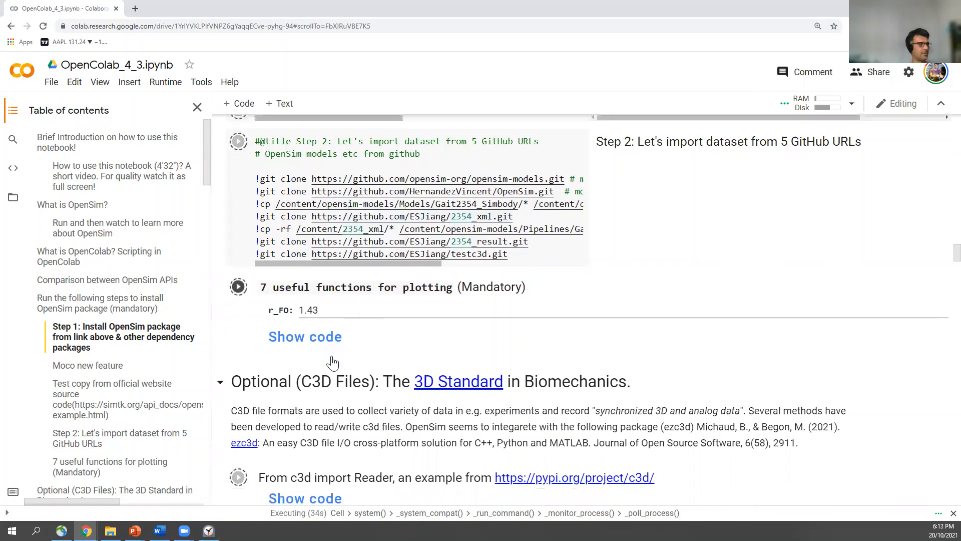
{"action": "scroll", "coordinate": [300, 259], "scroll_direction": "down", "scroll_amount": 3}
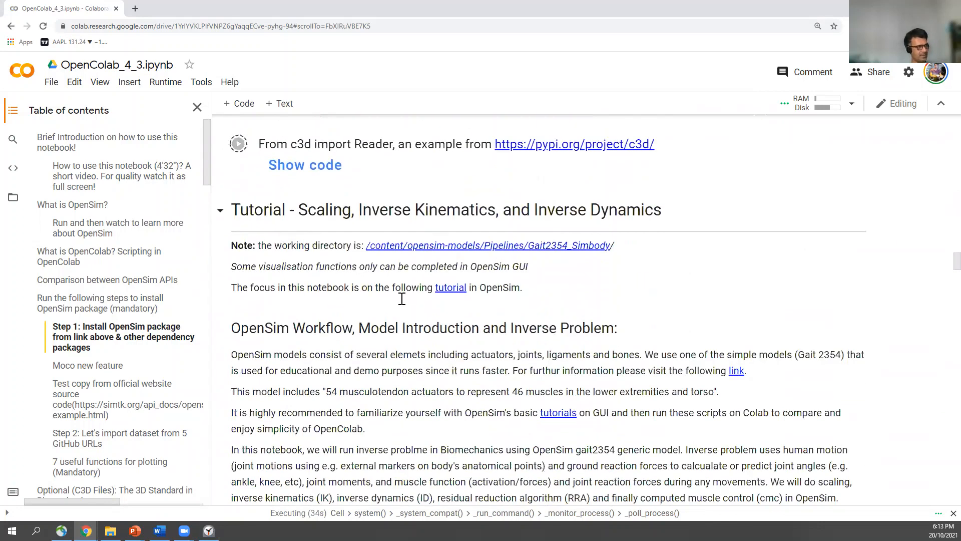